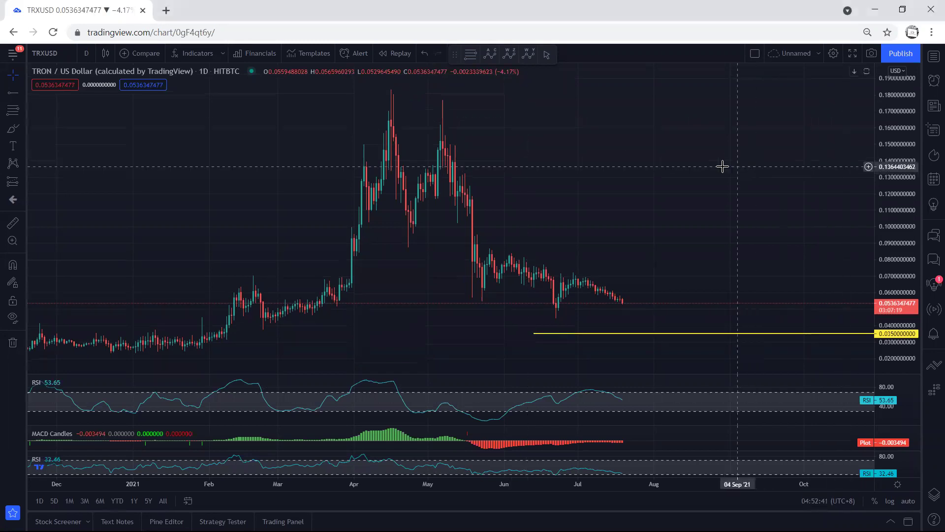
- Sketch a descending trend line from the late-May high to the latest candle on the daily chart and undo it
{"action": "left_click_drag", "start_coordinate": [698, 165], "coordinate": [665, 161]}
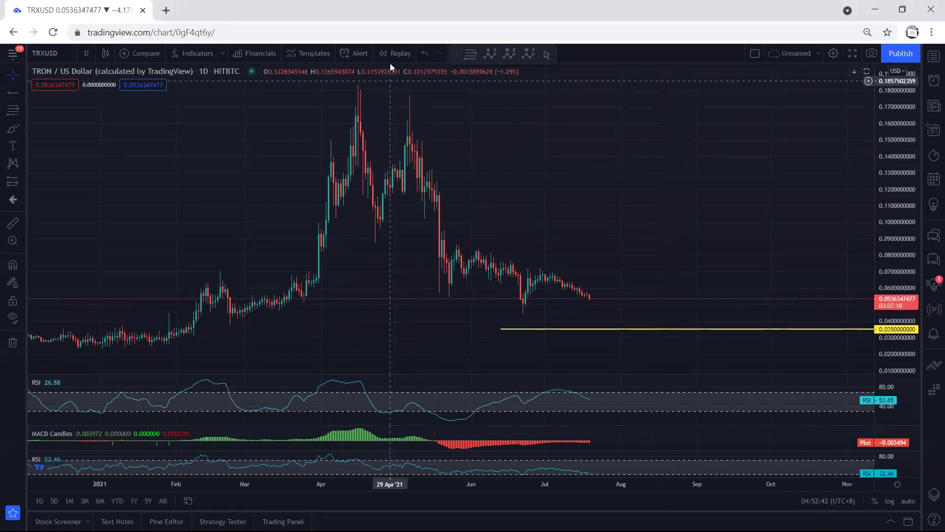
{"action": "left_click_drag", "start_coordinate": [456, 245], "coordinate": [583, 294]}
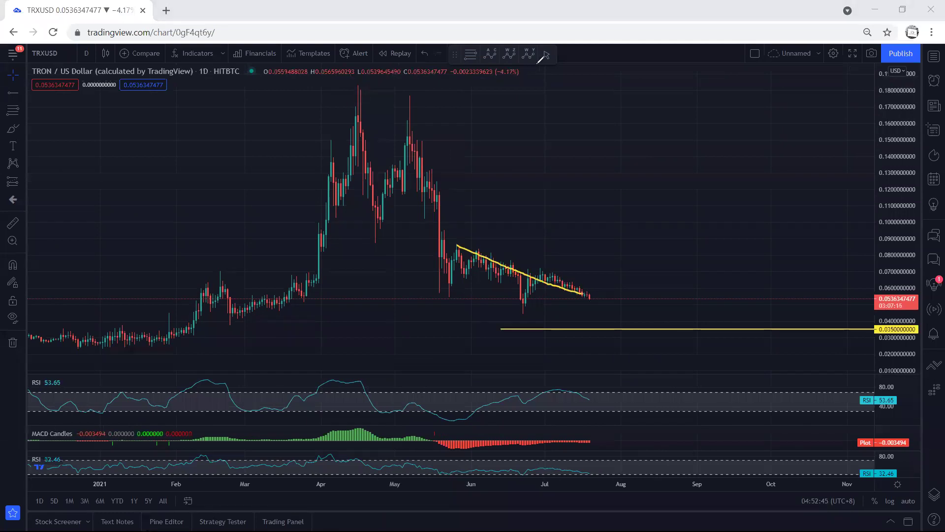
{"action": "key", "text": "ctrl+z"}
- Hand-mark the late-May and late-June rebounds with lines joining their highs and lows, and clear the marks
{"action": "mouse_move", "coordinate": [539, 266]}
{"action": "left_mouse_down"}
{"action": "mouse_move", "coordinate": [590, 283]}
{"action": "mouse_move", "coordinate": [600, 296]}
{"action": "mouse_move", "coordinate": [572, 298]}
{"action": "mouse_move", "coordinate": [542, 268]}
{"action": "left_mouse_up"}
{"action": "left_click_drag", "start_coordinate": [575, 217], "coordinate": [577, 265]}
{"action": "left_click_drag", "start_coordinate": [531, 283], "coordinate": [540, 272]}
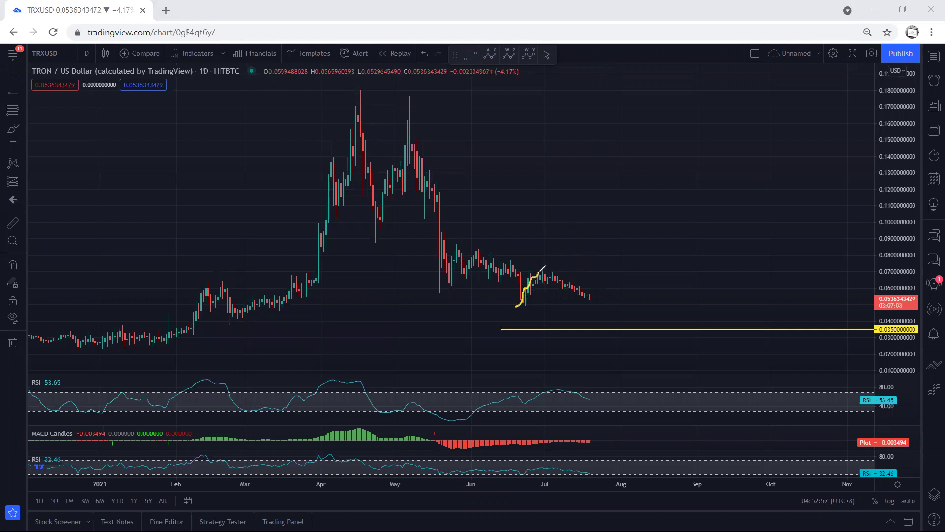
{"action": "mouse_move", "coordinate": [439, 279]}
{"action": "left_mouse_down"}
{"action": "mouse_move", "coordinate": [463, 248]}
{"action": "mouse_move", "coordinate": [533, 267]}
{"action": "left_mouse_up"}
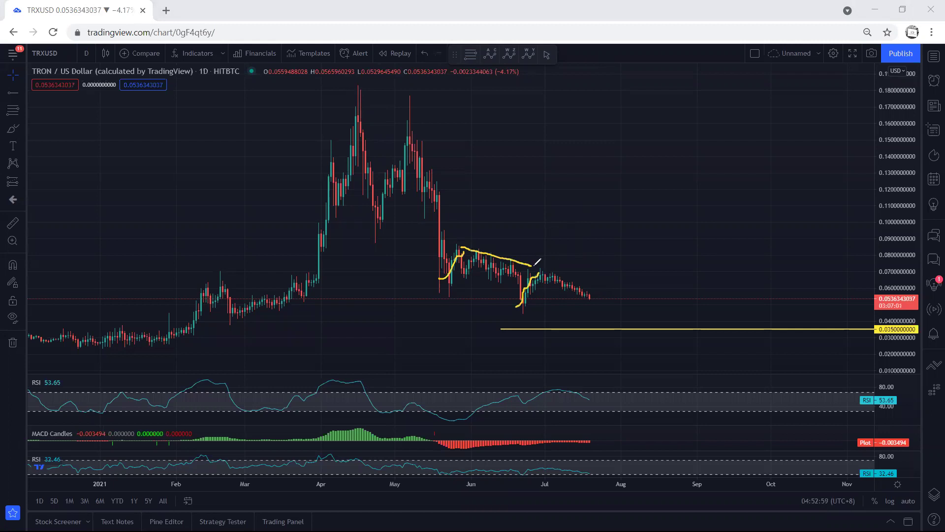
{"action": "left_click_drag", "start_coordinate": [449, 294], "coordinate": [517, 312]}
{"action": "left_click", "coordinate": [601, 61]}
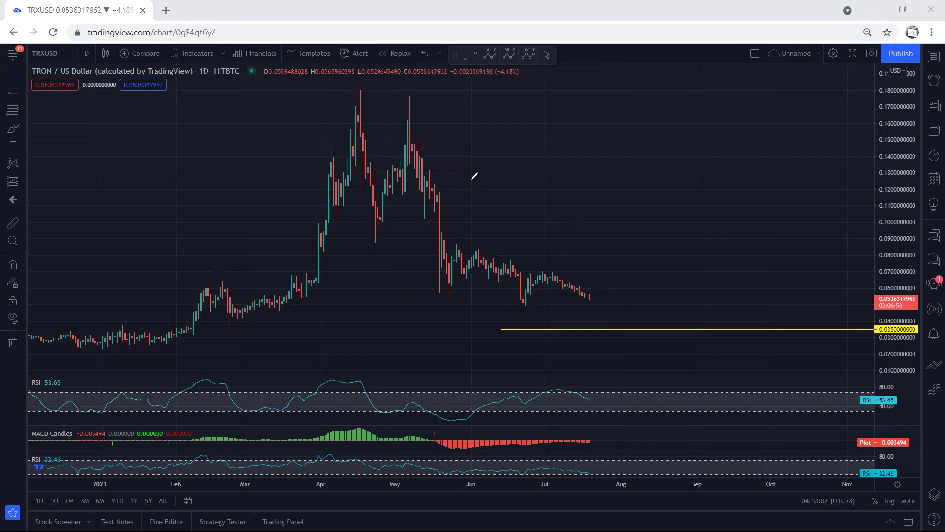
- Mark the late-June low, draw an arrow pointing up to the horizontal 0.035 line, and clear the marks
{"action": "left_click_drag", "start_coordinate": [516, 316], "coordinate": [532, 315]}
{"action": "mouse_move", "coordinate": [535, 368]}
{"action": "left_mouse_down"}
{"action": "mouse_move", "coordinate": [562, 353]}
{"action": "mouse_move", "coordinate": [572, 325]}
{"action": "mouse_move", "coordinate": [579, 331]}
{"action": "left_mouse_up"}
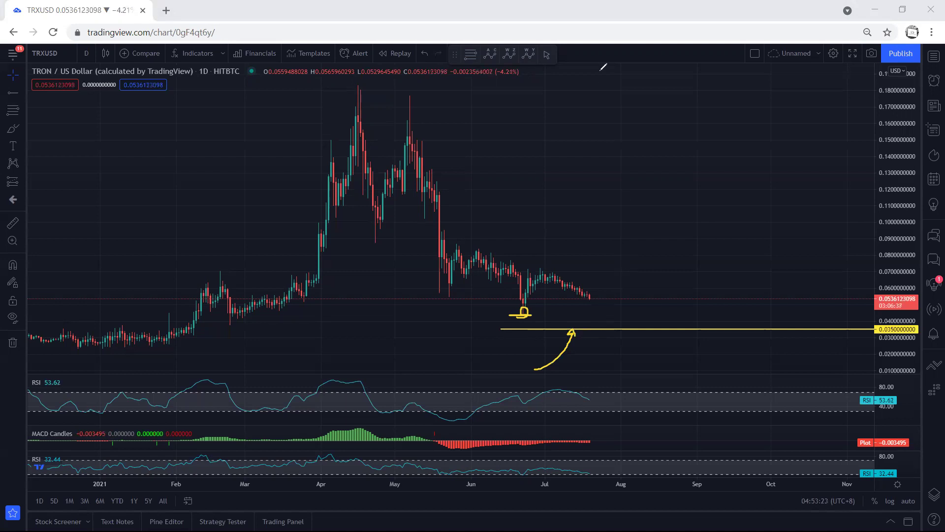
{"action": "key", "text": "ctrl+shift+7"}
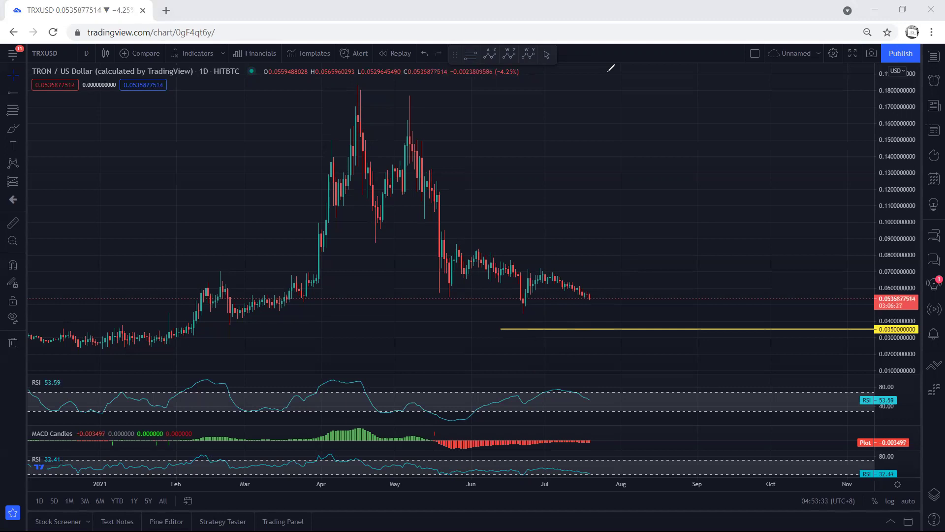
- Sketch a rise from the latest daily candle and circle the late-June low, clearing the marks
{"action": "left_click_drag", "start_coordinate": [593, 296], "coordinate": [616, 247]}
{"action": "mouse_move", "coordinate": [529, 313]}
{"action": "left_mouse_down"}
{"action": "mouse_move", "coordinate": [524, 303]}
{"action": "mouse_move", "coordinate": [517, 319]}
{"action": "left_mouse_up"}
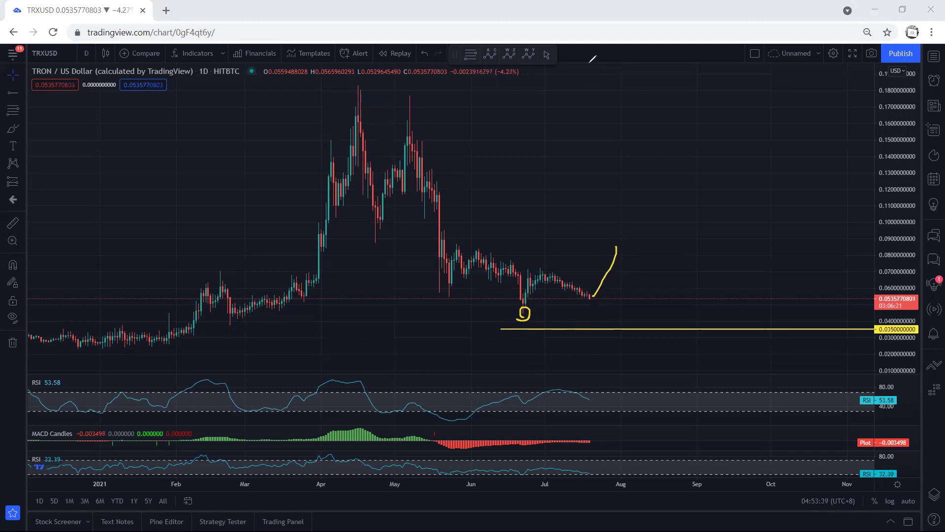
{"action": "left_click", "coordinate": [596, 76]}
{"action": "left_click_drag", "start_coordinate": [518, 320], "coordinate": [524, 313]}
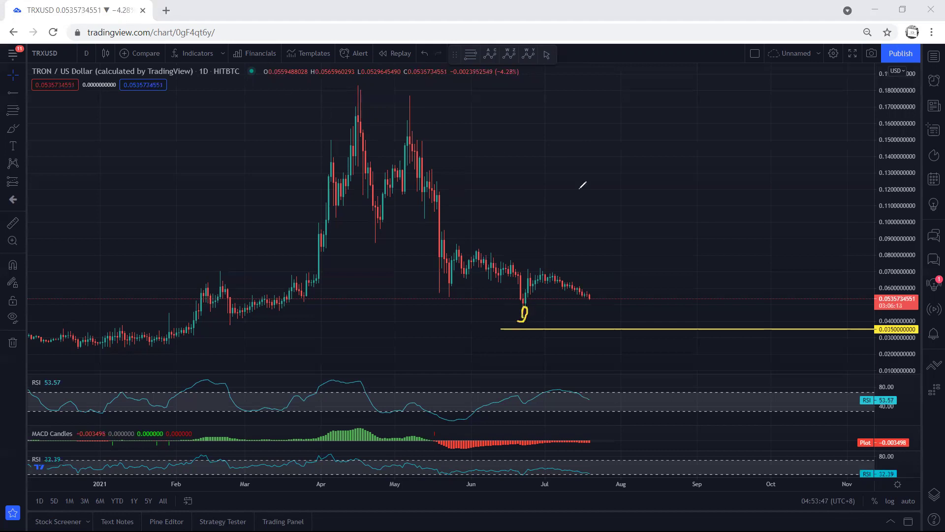
{"action": "key", "text": "Escape"}
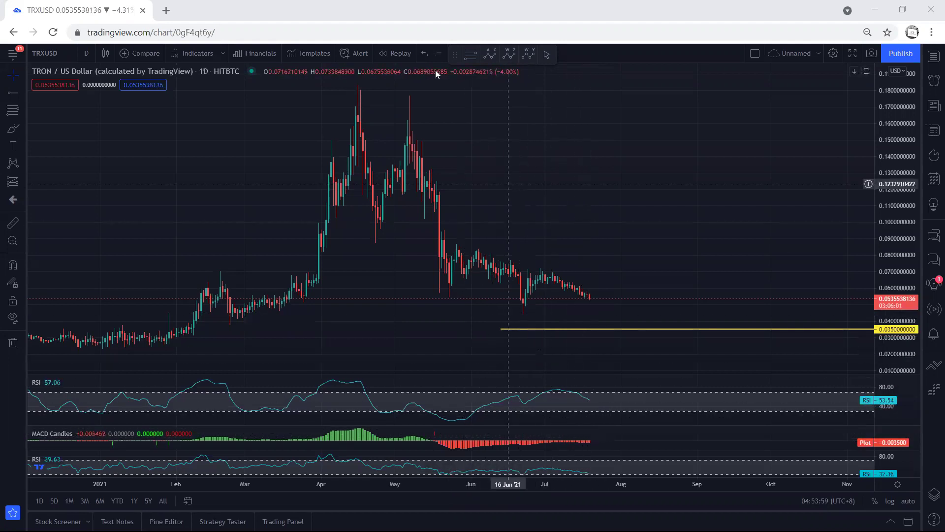
- Sketch a curved upward arrow from below the latest candle to about 0.11 and mark the late-June highs, erasing both
{"action": "left_click_drag", "start_coordinate": [585, 313], "coordinate": [639, 210]}
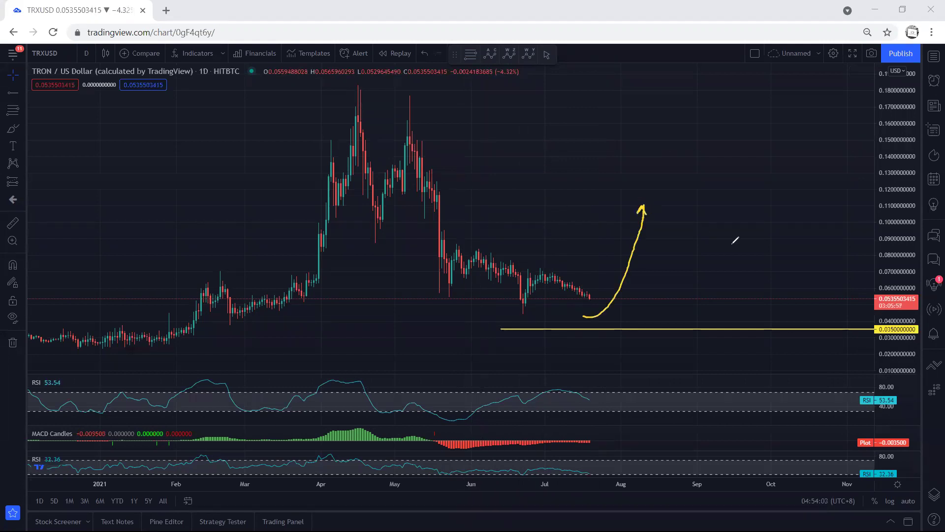
{"action": "key", "text": "ctrl+z"}
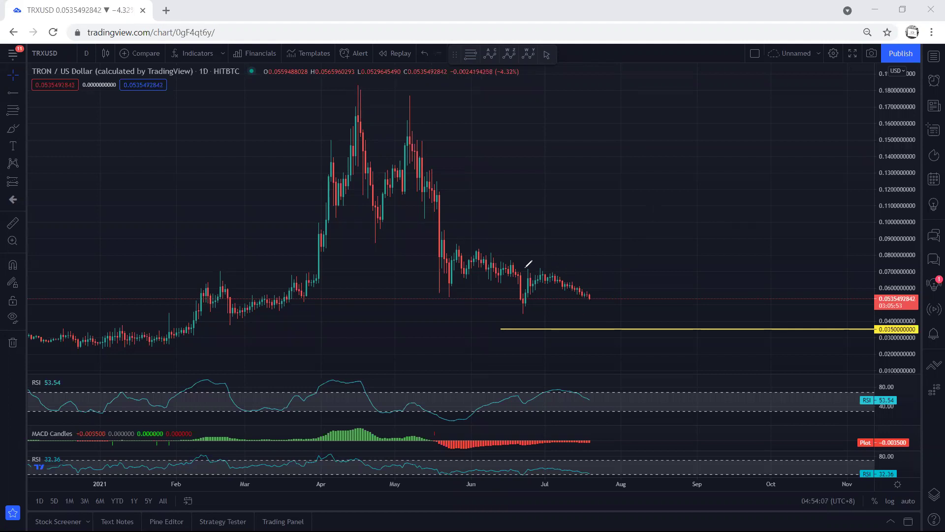
{"action": "left_click_drag", "start_coordinate": [524, 268], "coordinate": [558, 267]}
{"action": "key", "text": "Escape"}
- Circle the late-June low and loop around the whole July decline, and erase the marks
{"action": "mouse_move", "coordinate": [523, 314]}
{"action": "left_mouse_down"}
{"action": "mouse_move", "coordinate": [525, 303]}
{"action": "mouse_move", "coordinate": [522, 311]}
{"action": "mouse_move", "coordinate": [537, 312]}
{"action": "left_mouse_up"}
{"action": "mouse_move", "coordinate": [549, 270]}
{"action": "left_mouse_down"}
{"action": "mouse_move", "coordinate": [593, 289]}
{"action": "mouse_move", "coordinate": [547, 266]}
{"action": "mouse_move", "coordinate": [549, 276]}
{"action": "left_mouse_up"}
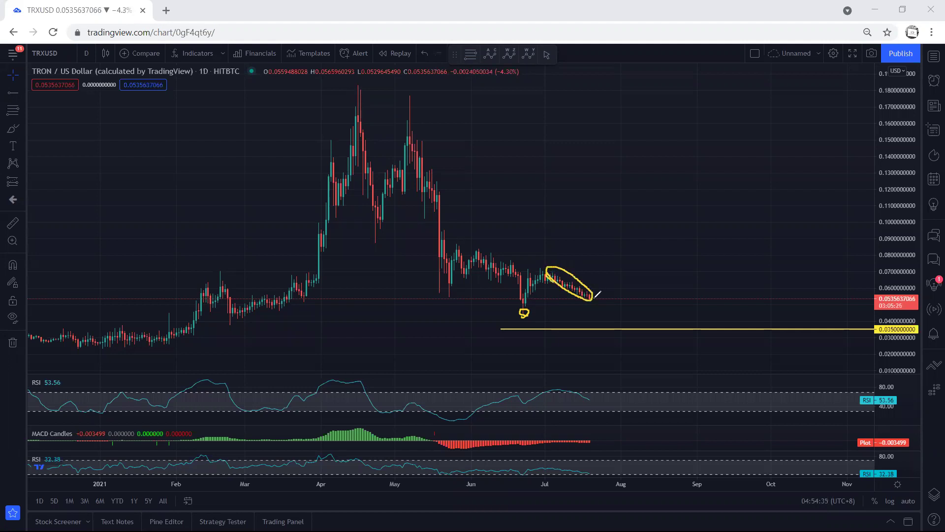
{"action": "key", "text": "e"}
- Bracket the late-June drop with an arrow pointing at it and trace the July decline, erasing the marks
{"action": "mouse_move", "coordinate": [523, 272]}
{"action": "left_mouse_down"}
{"action": "mouse_move", "coordinate": [511, 295]}
{"action": "mouse_move", "coordinate": [521, 307]}
{"action": "left_mouse_up"}
{"action": "left_click_drag", "start_coordinate": [538, 270], "coordinate": [591, 302]}
{"action": "left_click_drag", "start_coordinate": [472, 292], "coordinate": [506, 291]}
{"action": "left_click", "coordinate": [578, 65]}
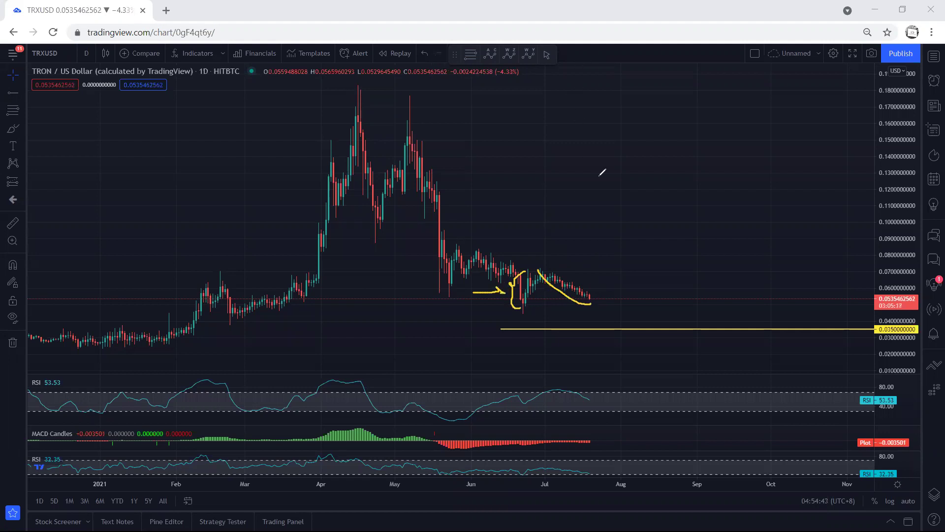
{"action": "left_click_drag", "start_coordinate": [540, 271], "coordinate": [579, 290]}
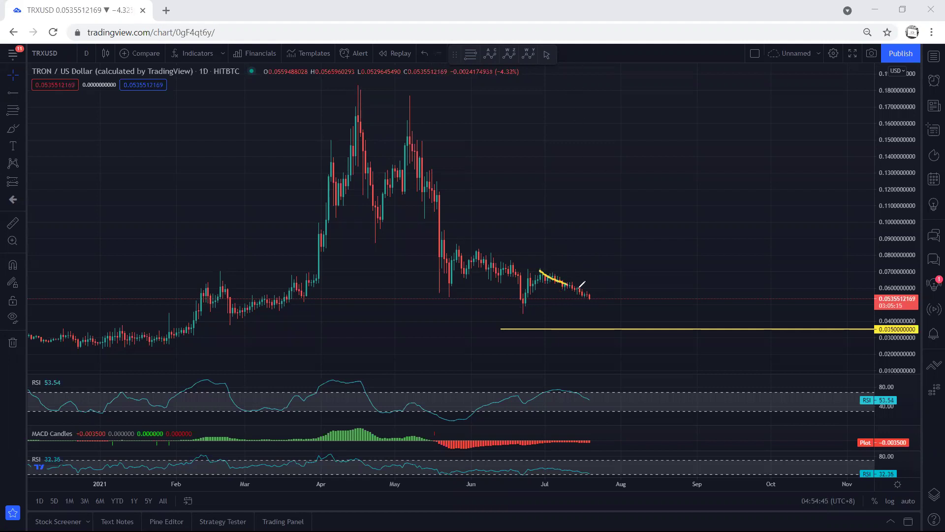
{"action": "key", "text": "e"}
- Switch the chart to the 4-hour interval and fit the price scale to the candles
{"action": "left_click", "coordinate": [86, 53]}
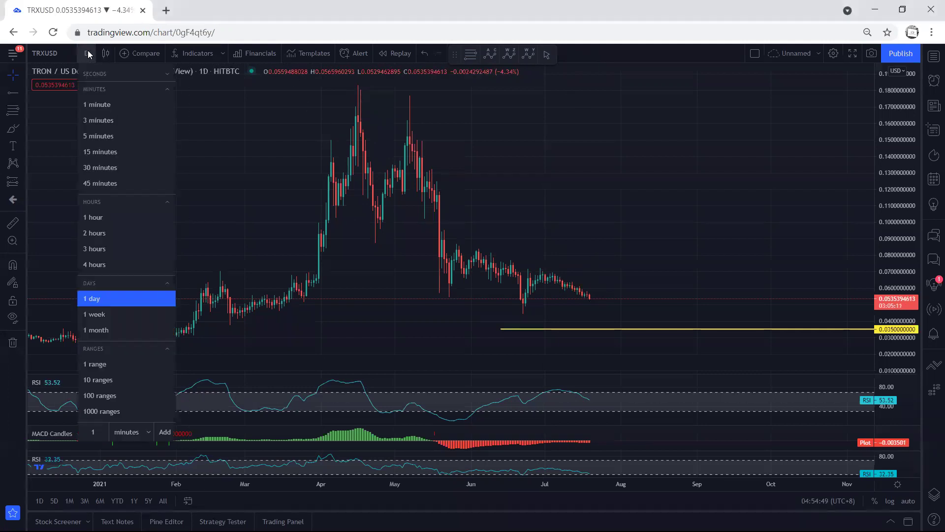
{"action": "left_click", "coordinate": [95, 264]}
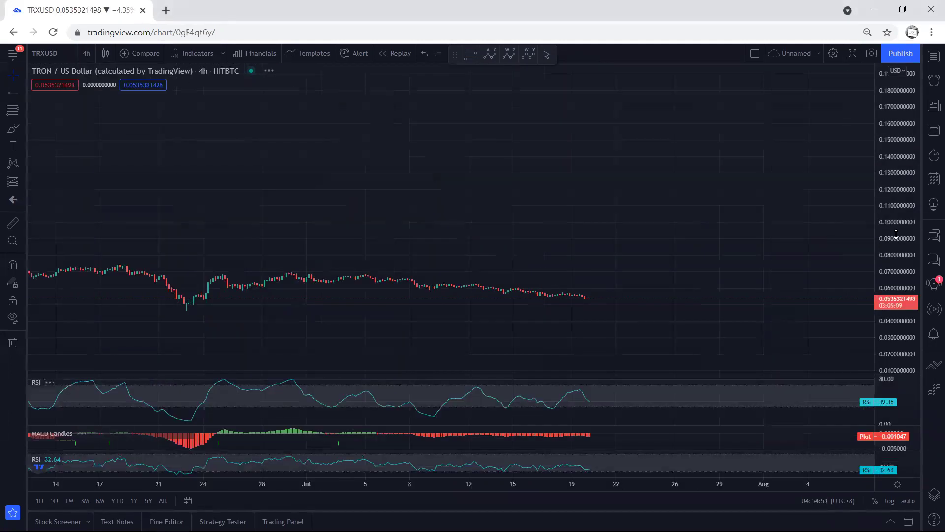
{"action": "left_click_drag", "start_coordinate": [543, 183], "coordinate": [575, 180]}
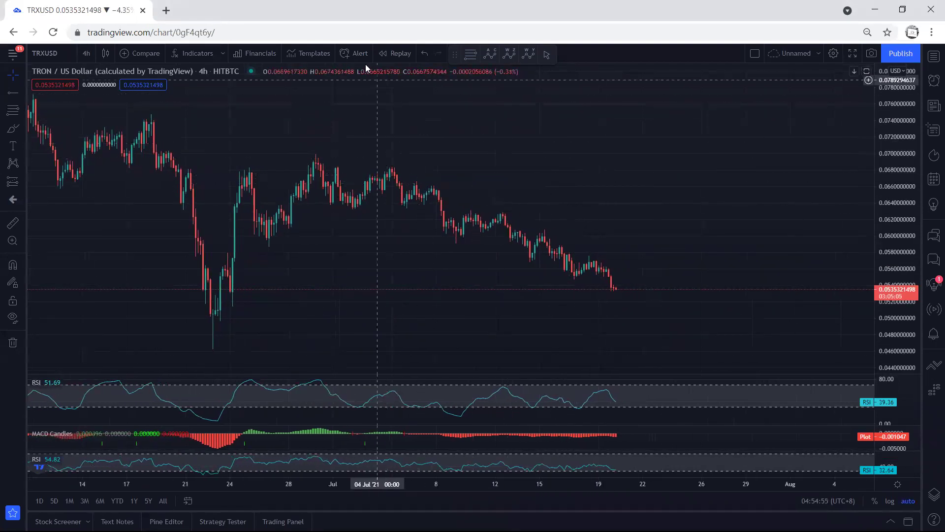
- Trace the July decline as a descending zigzag projected to about 0.050 on 26 July, and clear the drawing
{"action": "mouse_move", "coordinate": [613, 288]}
{"action": "left_mouse_down"}
{"action": "mouse_move", "coordinate": [624, 276]}
{"action": "mouse_move", "coordinate": [612, 289]}
{"action": "mouse_move", "coordinate": [622, 283]}
{"action": "mouse_move", "coordinate": [543, 246]}
{"action": "left_mouse_up"}
{"action": "left_click_drag", "start_coordinate": [462, 238], "coordinate": [505, 222]}
{"action": "mouse_move", "coordinate": [368, 176]}
{"action": "left_mouse_down"}
{"action": "mouse_move", "coordinate": [549, 264]}
{"action": "mouse_move", "coordinate": [689, 318]}
{"action": "mouse_move", "coordinate": [695, 310]}
{"action": "mouse_move", "coordinate": [685, 324]}
{"action": "left_mouse_up"}
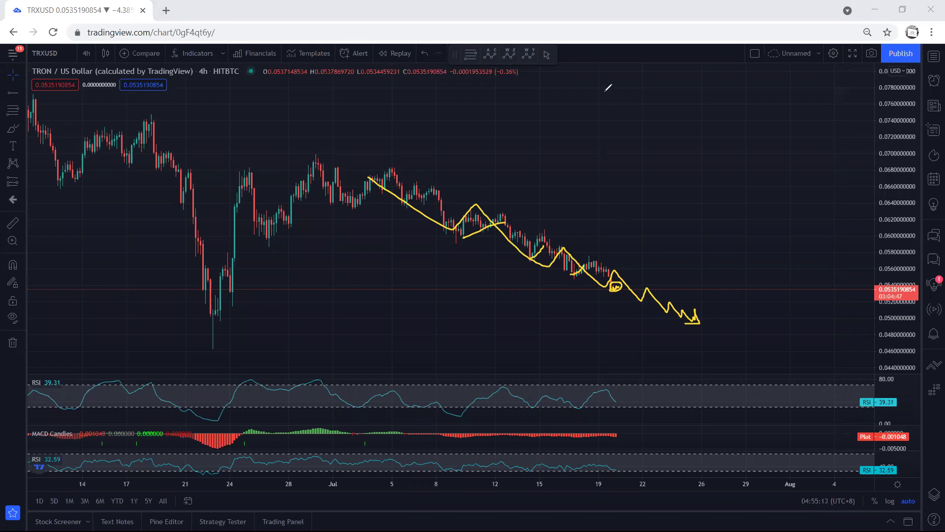
{"action": "left_click", "coordinate": [603, 70]}
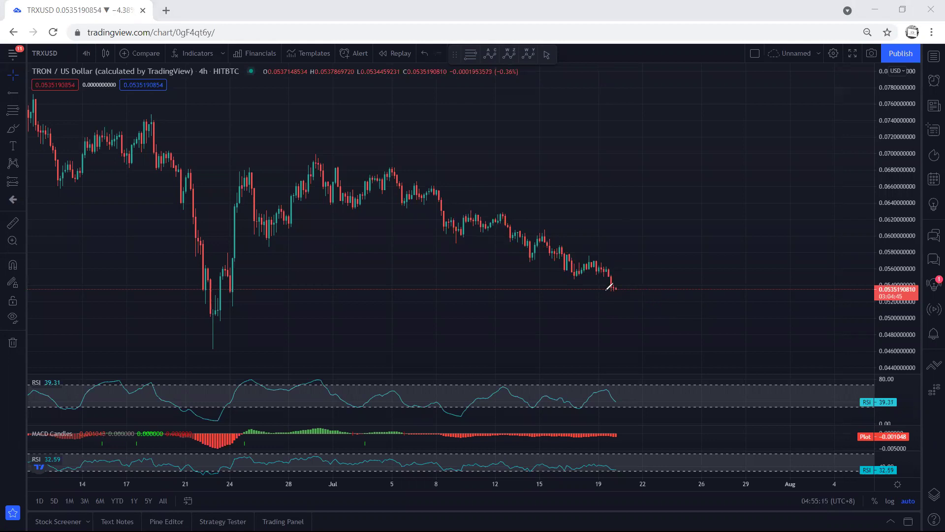
- Draw a descending arrow through the July candles and circle the late-June low, and clear the marks
{"action": "mouse_move", "coordinate": [334, 171]}
{"action": "left_mouse_down"}
{"action": "mouse_move", "coordinate": [675, 304]}
{"action": "mouse_move", "coordinate": [663, 301]}
{"action": "left_mouse_up"}
{"action": "mouse_move", "coordinate": [206, 351]}
{"action": "left_mouse_down"}
{"action": "mouse_move", "coordinate": [225, 350]}
{"action": "mouse_move", "coordinate": [196, 342]}
{"action": "mouse_move", "coordinate": [216, 355]}
{"action": "left_mouse_up"}
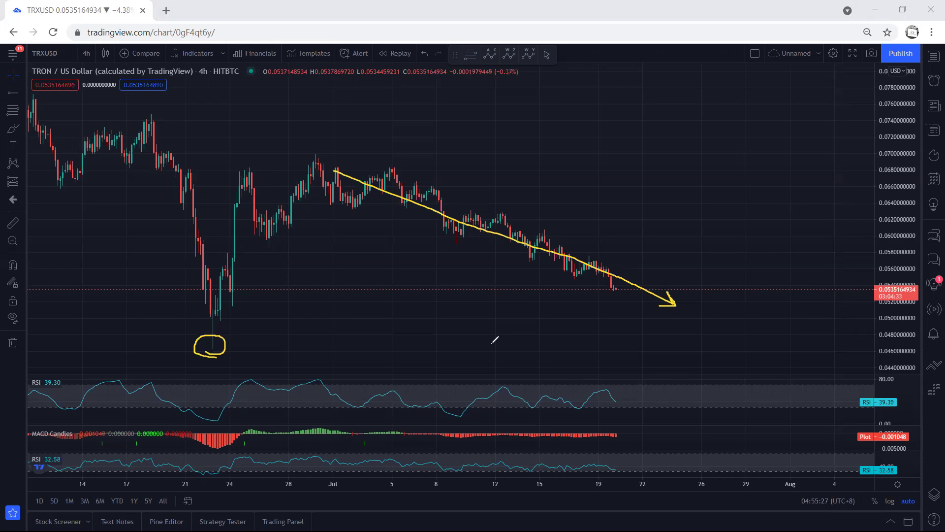
{"action": "key", "text": "ctrl+shift+7"}
- Compare trends with a falling line along the July prices and a rising line under the RSI lows, clearing both
{"action": "mouse_move", "coordinate": [333, 170]}
{"action": "left_mouse_down"}
{"action": "mouse_move", "coordinate": [607, 278]}
{"action": "mouse_move", "coordinate": [616, 291]}
{"action": "left_mouse_up"}
{"action": "left_click_drag", "start_coordinate": [453, 419], "coordinate": [624, 397]}
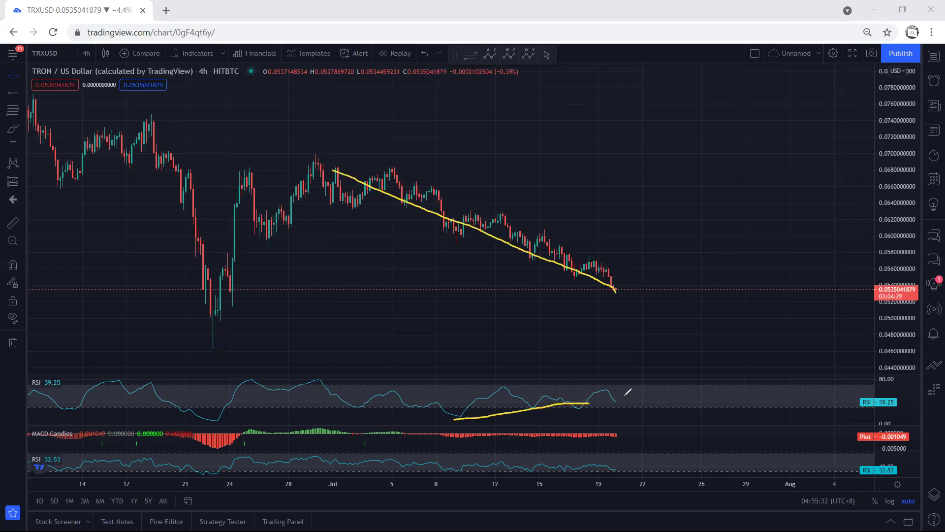
{"action": "left_click", "coordinate": [593, 69]}
- Examine the RSI and MACD Candles panes one after the other at full size, and restore the full chart layout
{"action": "double_click", "coordinate": [640, 393]}
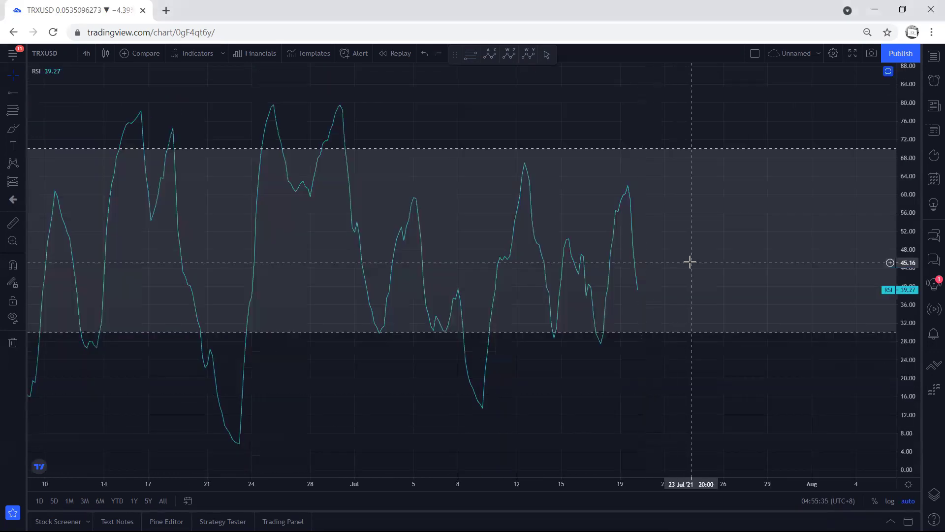
{"action": "double_click", "coordinate": [689, 269]}
{"action": "double_click", "coordinate": [667, 439]}
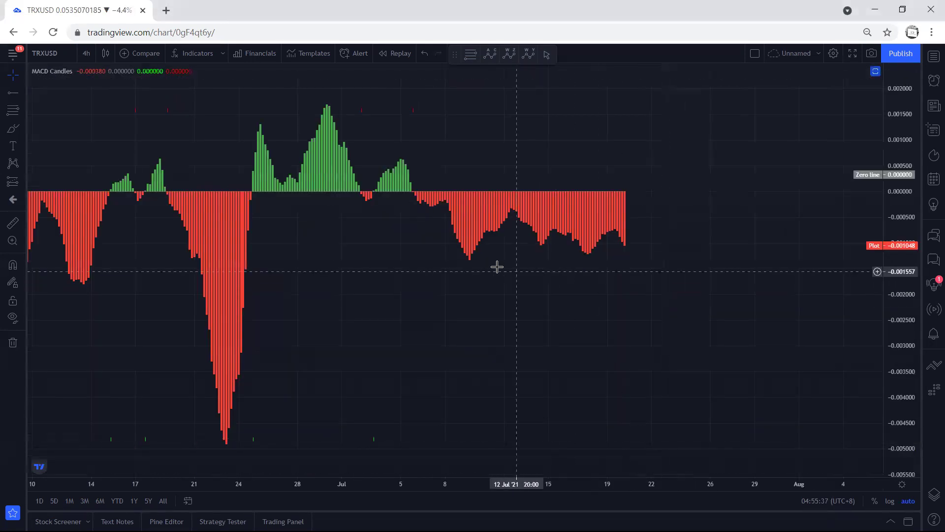
{"action": "double_click", "coordinate": [667, 246]}
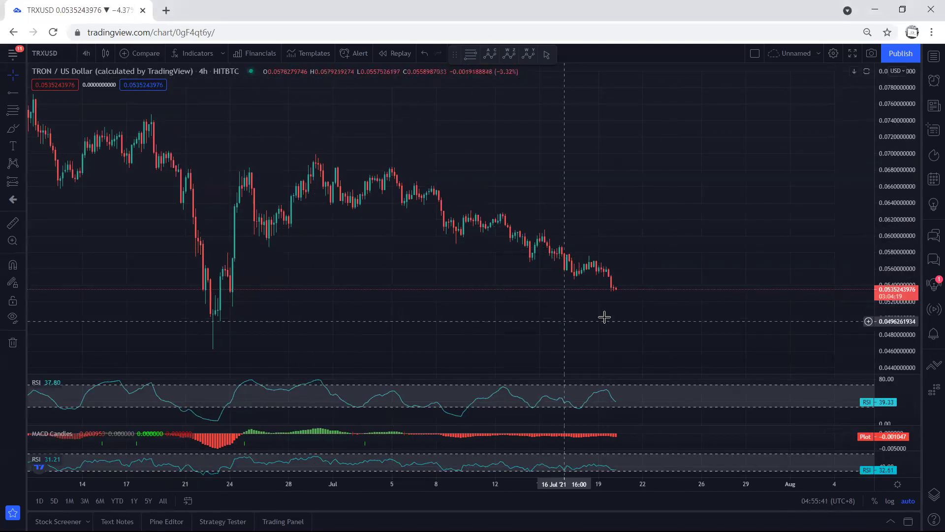
- Switch the chart to the 1-hour interval and adjust the price scale to leave room below the latest candles
{"action": "left_click", "coordinate": [86, 54]}
{"action": "left_click", "coordinate": [119, 215]}
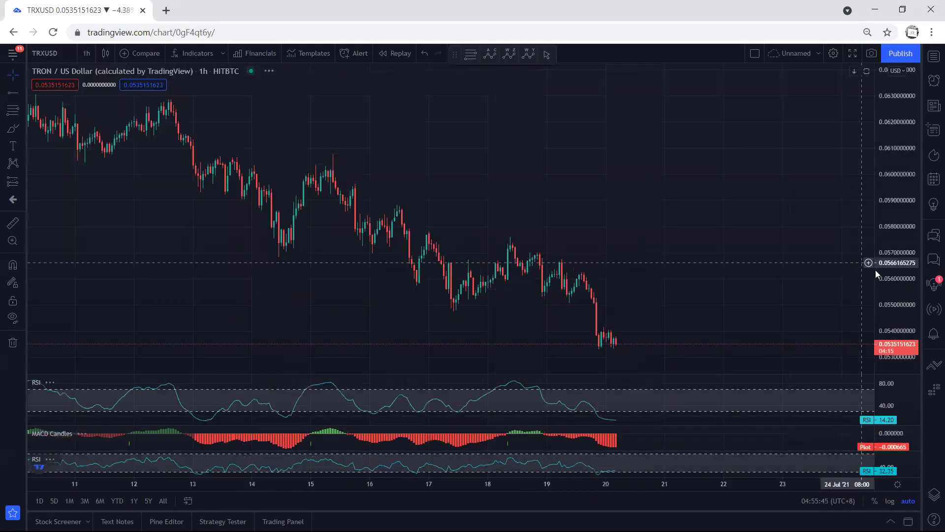
{"action": "left_click_drag", "start_coordinate": [901, 266], "coordinate": [905, 283]}
{"action": "left_click_drag", "start_coordinate": [706, 235], "coordinate": [708, 192]}
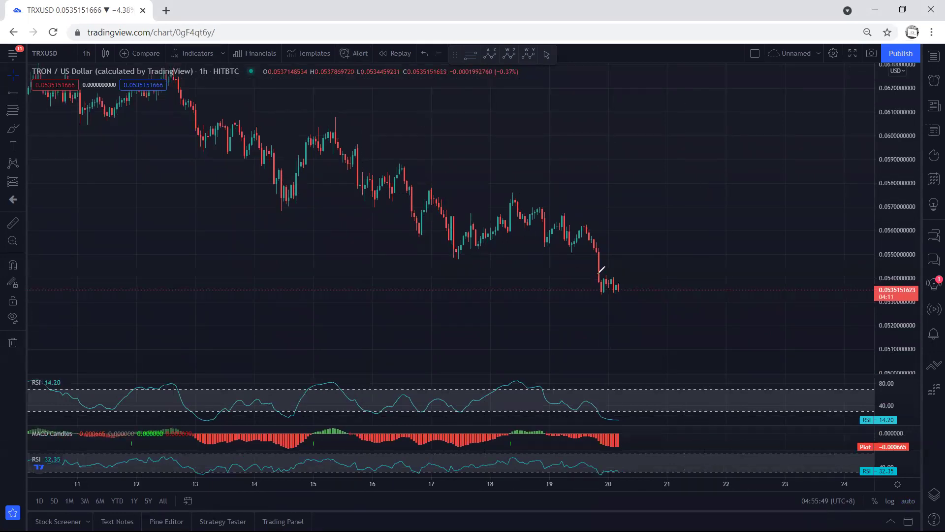
- Trace the latest drop and sideways candles, underline their lows, cross the area out, and clear the marks
{"action": "mouse_move", "coordinate": [586, 230]}
{"action": "left_mouse_down"}
{"action": "mouse_move", "coordinate": [599, 292]}
{"action": "mouse_move", "coordinate": [618, 277]}
{"action": "left_mouse_up"}
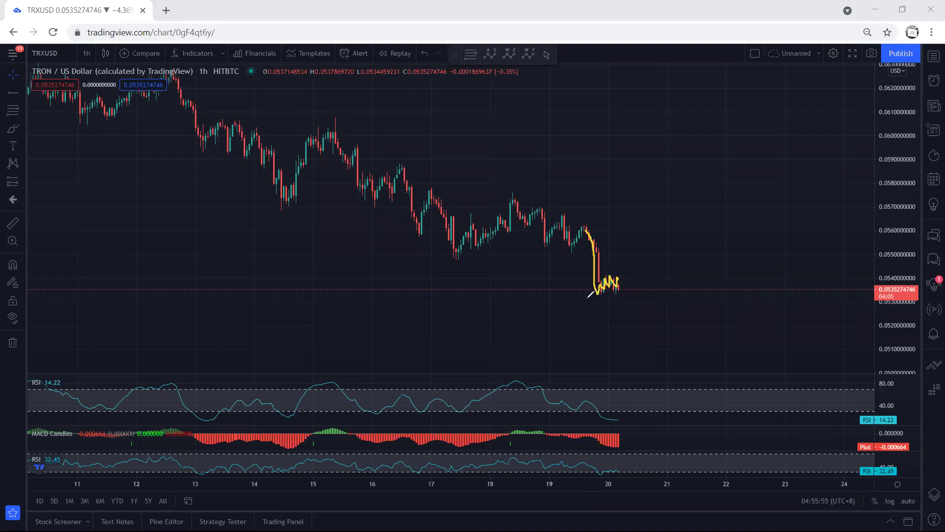
{"action": "left_click_drag", "start_coordinate": [579, 296], "coordinate": [648, 295]}
{"action": "left_click_drag", "start_coordinate": [616, 265], "coordinate": [595, 306]}
{"action": "left_click_drag", "start_coordinate": [587, 263], "coordinate": [642, 306]}
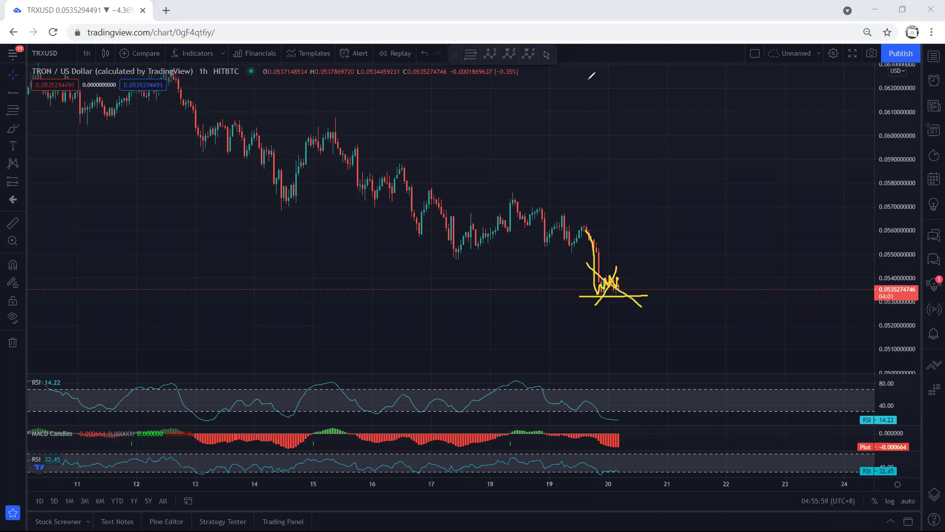
{"action": "left_click", "coordinate": [602, 70]}
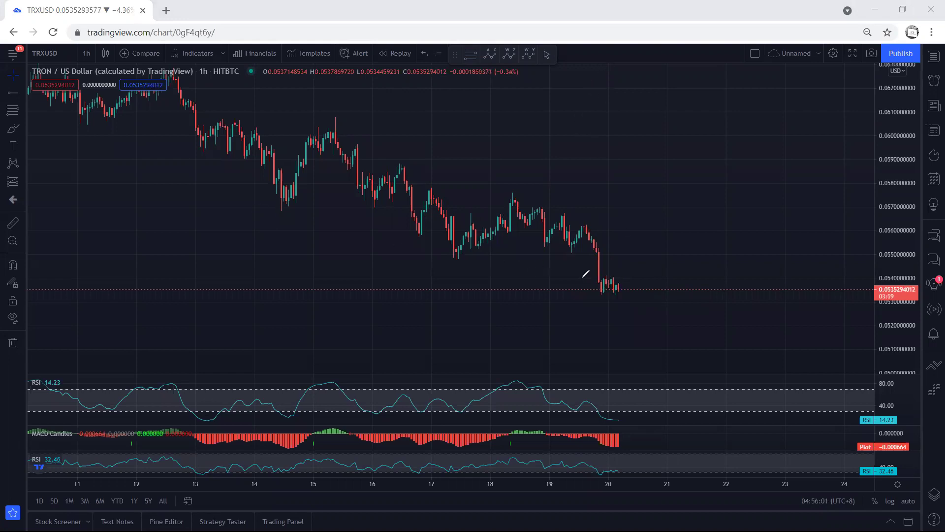
- Circle the latest sideways candles and the 14 July low with its rebound line, and clear the marks
{"action": "left_click_drag", "start_coordinate": [603, 274], "coordinate": [596, 278]}
{"action": "mouse_move", "coordinate": [306, 195]}
{"action": "left_mouse_down"}
{"action": "mouse_move", "coordinate": [294, 187]}
{"action": "mouse_move", "coordinate": [325, 129]}
{"action": "left_mouse_up"}
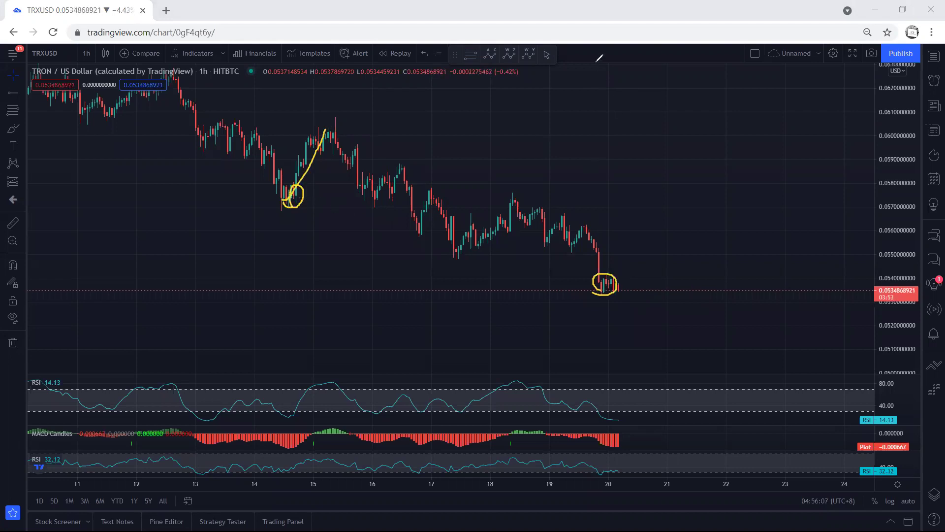
{"action": "key", "text": "ctrl+shift+7"}
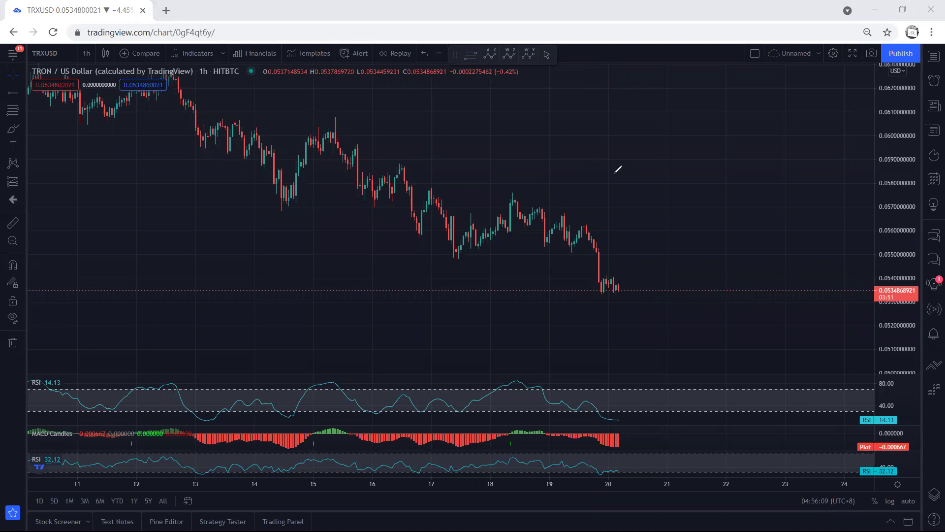
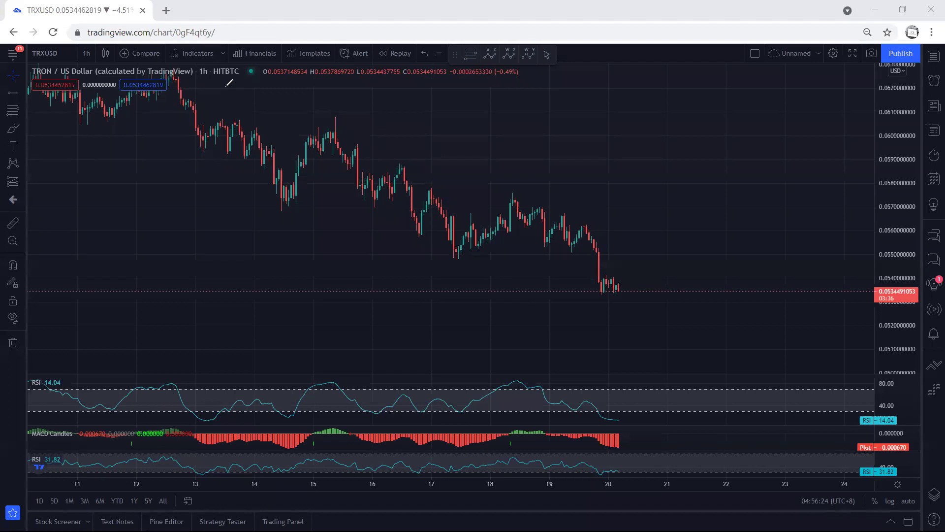
- Switch the chart to the 1-day interval, circle the June low, draw a rising arrow from the latest candles, and clear the marks
{"action": "left_click", "coordinate": [88, 55]}
{"action": "left_click", "coordinate": [89, 301]}
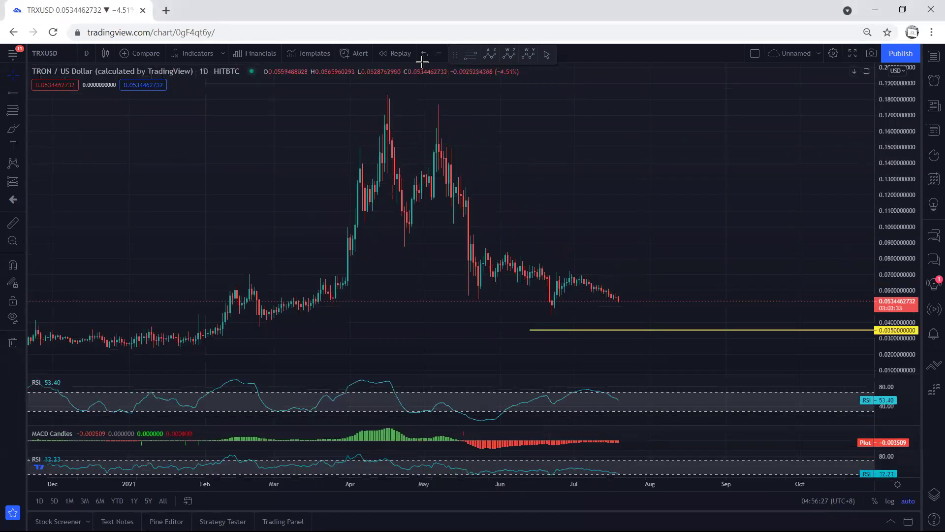
{"action": "left_click_drag", "start_coordinate": [545, 315], "coordinate": [555, 314]}
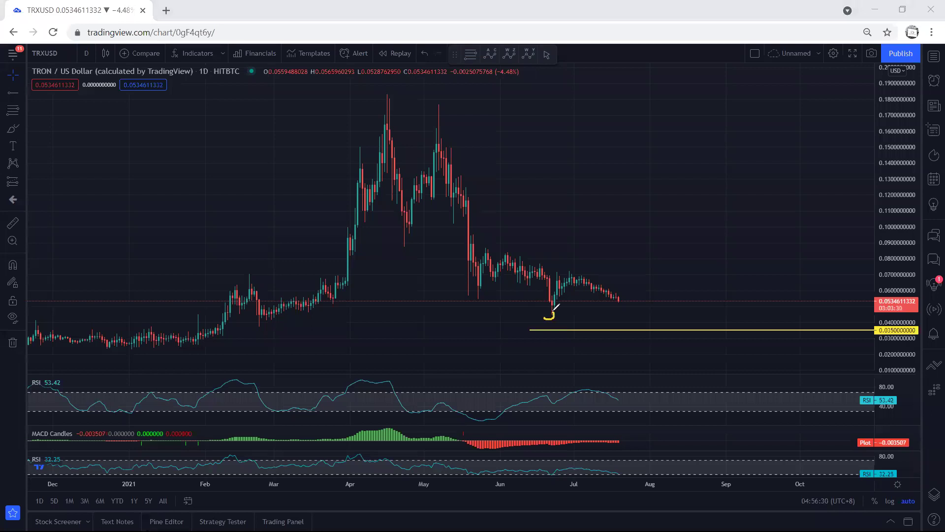
{"action": "mouse_move", "coordinate": [623, 315]}
{"action": "left_mouse_down"}
{"action": "mouse_move", "coordinate": [689, 209]}
{"action": "mouse_move", "coordinate": [690, 222]}
{"action": "left_mouse_up"}
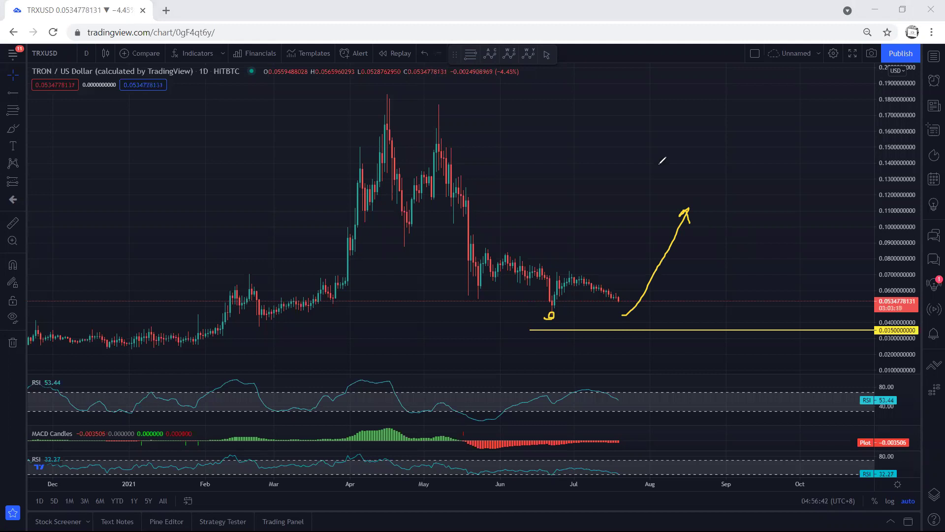
{"action": "key", "text": "Delete"}
- Sketch a zigzag path within a falling channel towards the 0.035 line, add a short decline stroke from July, and clear the marks
{"action": "mouse_move", "coordinate": [592, 290]}
{"action": "left_mouse_down"}
{"action": "mouse_move", "coordinate": [638, 312]}
{"action": "mouse_move", "coordinate": [662, 286]}
{"action": "mouse_move", "coordinate": [688, 306]}
{"action": "mouse_move", "coordinate": [738, 302]}
{"action": "mouse_move", "coordinate": [758, 330]}
{"action": "left_mouse_up"}
{"action": "left_click_drag", "start_coordinate": [487, 249], "coordinate": [767, 311]}
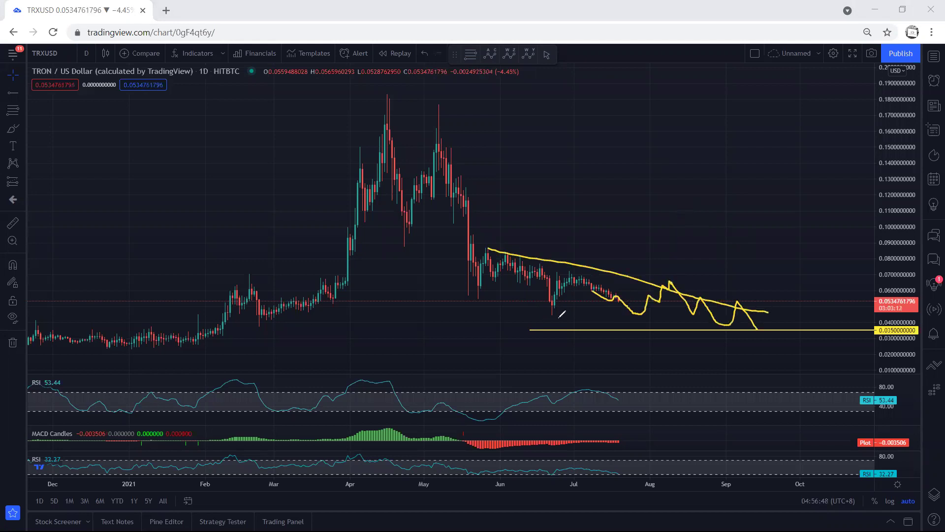
{"action": "left_click_drag", "start_coordinate": [460, 288], "coordinate": [730, 340]}
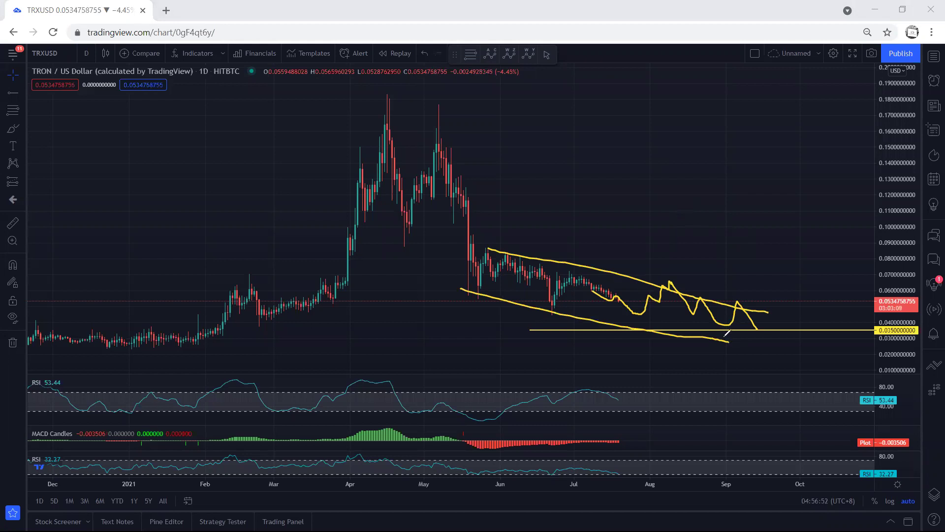
{"action": "left_click", "coordinate": [596, 72]}
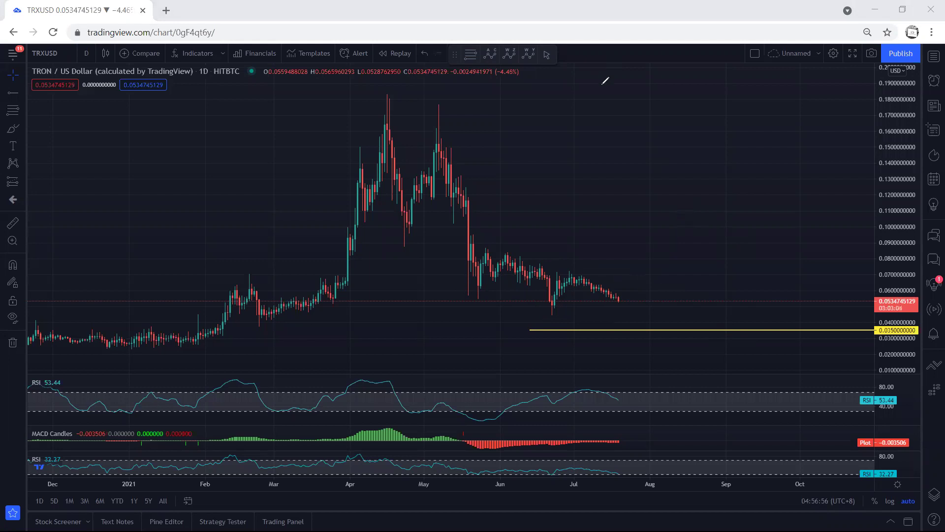
{"action": "left_click_drag", "start_coordinate": [577, 277], "coordinate": [650, 316]}
{"action": "key", "text": "ctrl+z"}
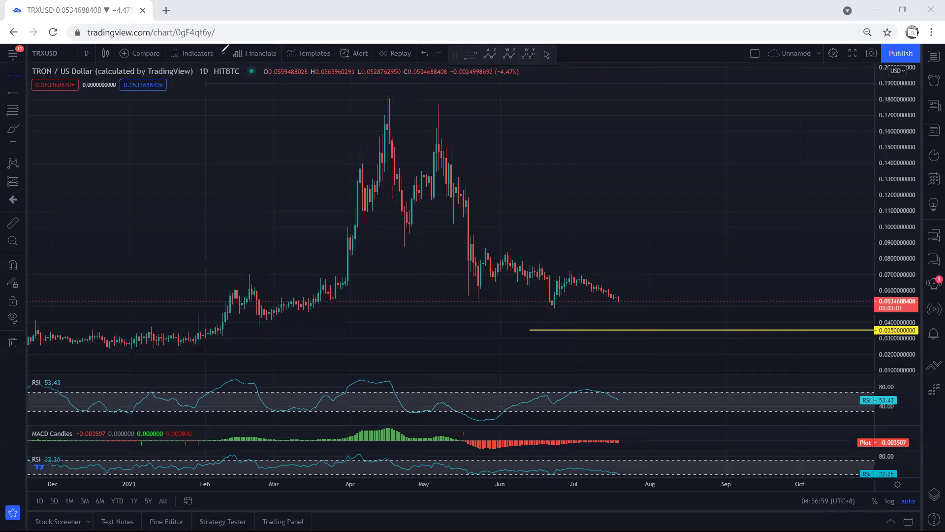
- Switch the chart back to the 1-hour interval
{"action": "left_click", "coordinate": [86, 53]}
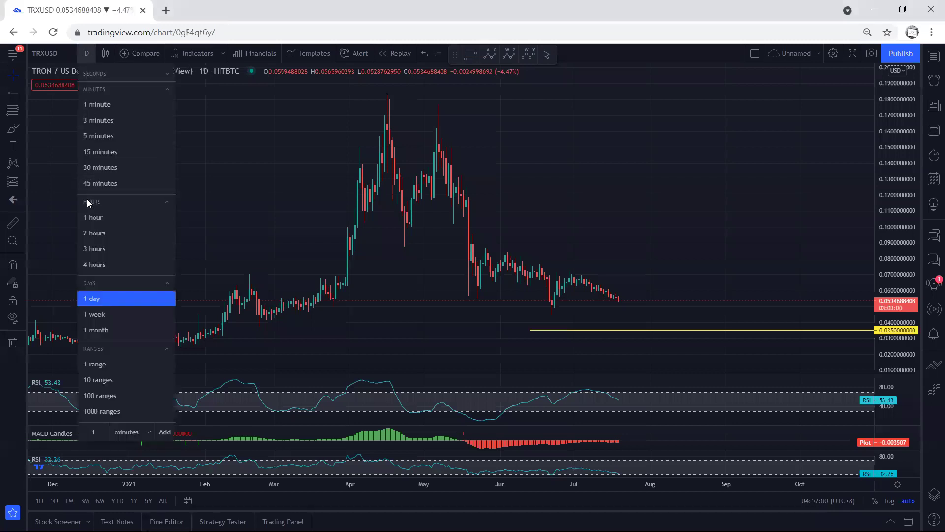
{"action": "left_click", "coordinate": [551, 317]}
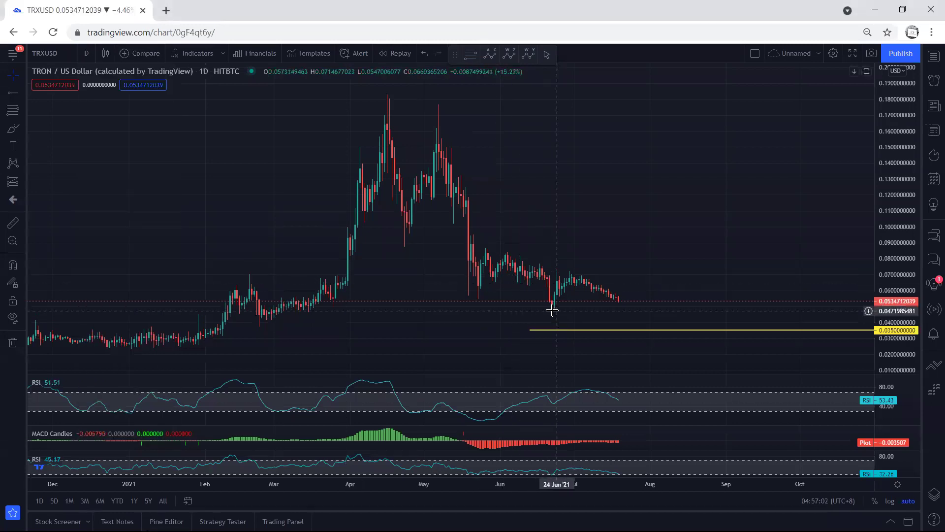
{"action": "left_click", "coordinate": [86, 53]}
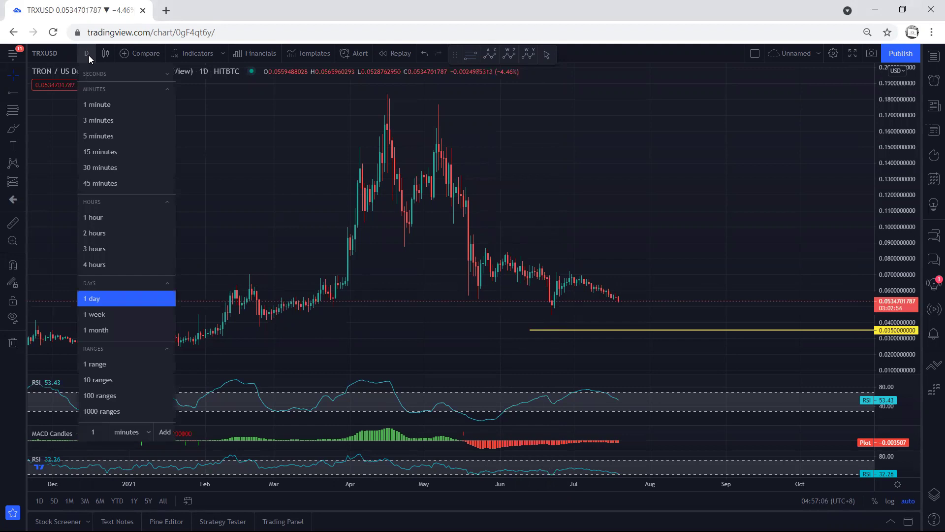
{"action": "left_click", "coordinate": [92, 215]}
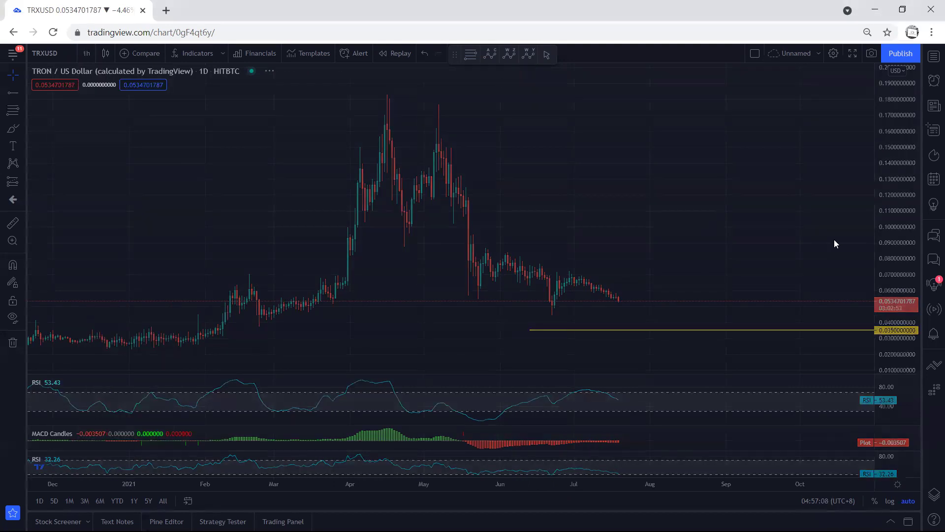
- Sketch a stepped rise from the latest candles, outline the 14–15 July rebound and its sideways top, and clear the marks
{"action": "left_click_drag", "start_coordinate": [721, 216], "coordinate": [668, 186]}
{"action": "mouse_move", "coordinate": [549, 295]}
{"action": "left_mouse_down"}
{"action": "mouse_move", "coordinate": [574, 263]}
{"action": "mouse_move", "coordinate": [578, 270]}
{"action": "left_mouse_up"}
{"action": "mouse_move", "coordinate": [596, 239]}
{"action": "left_mouse_down"}
{"action": "mouse_move", "coordinate": [601, 222]}
{"action": "mouse_move", "coordinate": [593, 247]}
{"action": "left_mouse_up"}
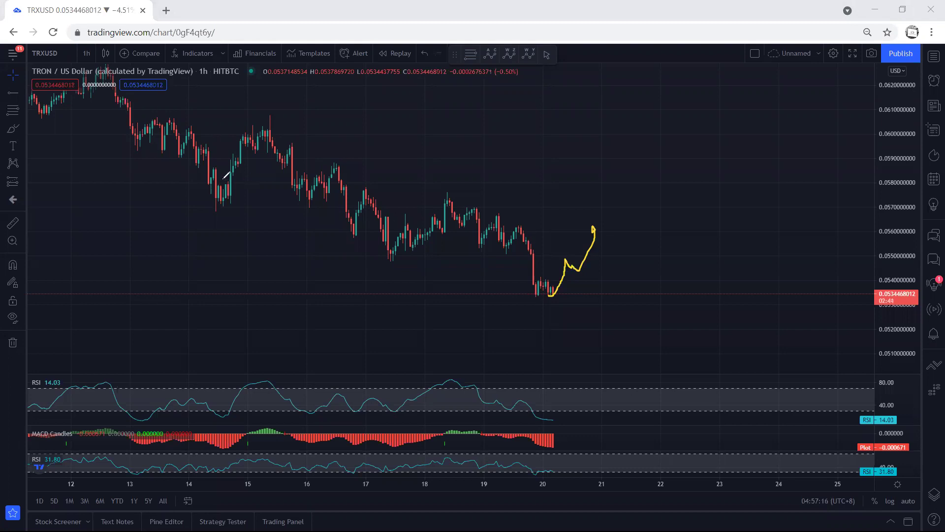
{"action": "mouse_move", "coordinate": [230, 170]}
{"action": "left_mouse_down"}
{"action": "mouse_move", "coordinate": [261, 156]}
{"action": "mouse_move", "coordinate": [226, 157]}
{"action": "mouse_move", "coordinate": [231, 170]}
{"action": "mouse_move", "coordinate": [247, 129]}
{"action": "mouse_move", "coordinate": [269, 129]}
{"action": "mouse_move", "coordinate": [268, 149]}
{"action": "mouse_move", "coordinate": [235, 144]}
{"action": "mouse_move", "coordinate": [238, 130]}
{"action": "mouse_move", "coordinate": [228, 131]}
{"action": "left_mouse_up"}
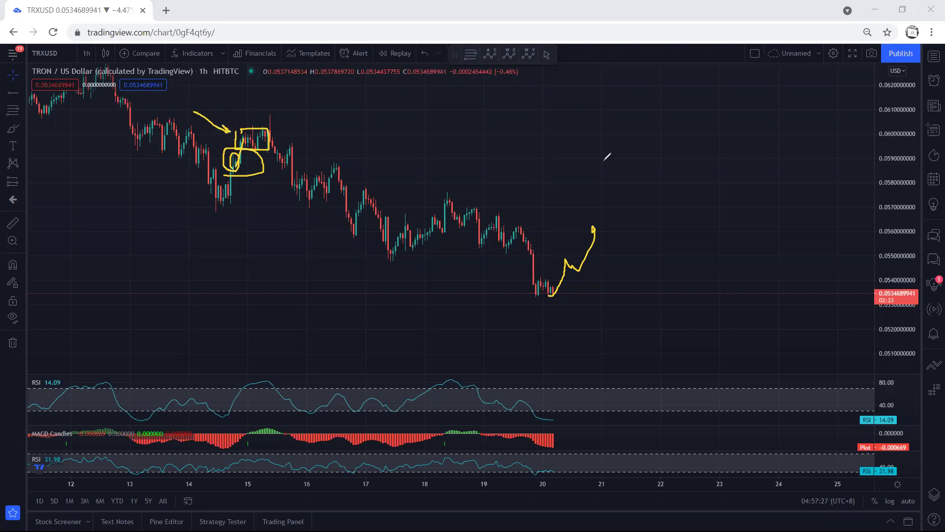
{"action": "key", "text": "Delete"}
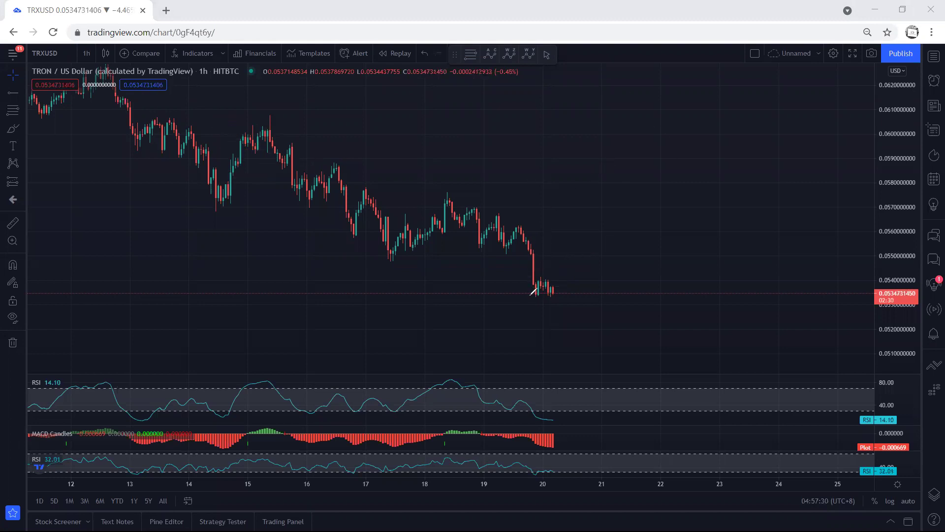
- Circle the latest sideways candles, draw a falling arrow through them from the 19 July high, and clear the marks
{"action": "mouse_move", "coordinate": [549, 298]}
{"action": "left_mouse_down"}
{"action": "mouse_move", "coordinate": [563, 277]}
{"action": "mouse_move", "coordinate": [541, 276]}
{"action": "left_mouse_up"}
{"action": "mouse_move", "coordinate": [499, 222]}
{"action": "left_mouse_down"}
{"action": "mouse_move", "coordinate": [612, 308]}
{"action": "mouse_move", "coordinate": [622, 327]}
{"action": "mouse_move", "coordinate": [600, 324]}
{"action": "left_mouse_up"}
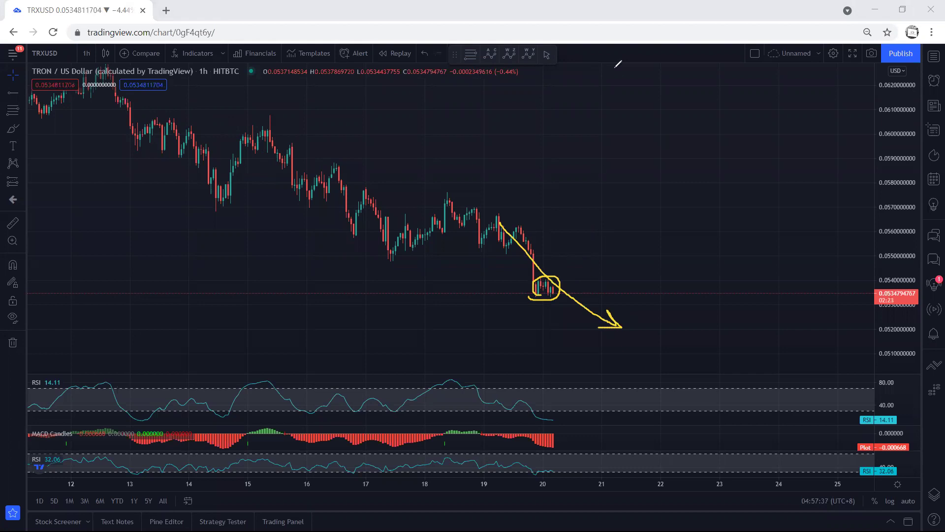
{"action": "key", "text": "Escape"}
- Examine the 1-hour price history from late June through the latest candles on 20 July
{"action": "mouse_move", "coordinate": [216, 239]}
{"action": "left_mouse_down"}
{"action": "mouse_move", "coordinate": [447, 261]}
{"action": "mouse_move", "coordinate": [437, 265]}
{"action": "left_mouse_up"}
{"action": "left_click_drag", "start_coordinate": [493, 281], "coordinate": [289, 264]}
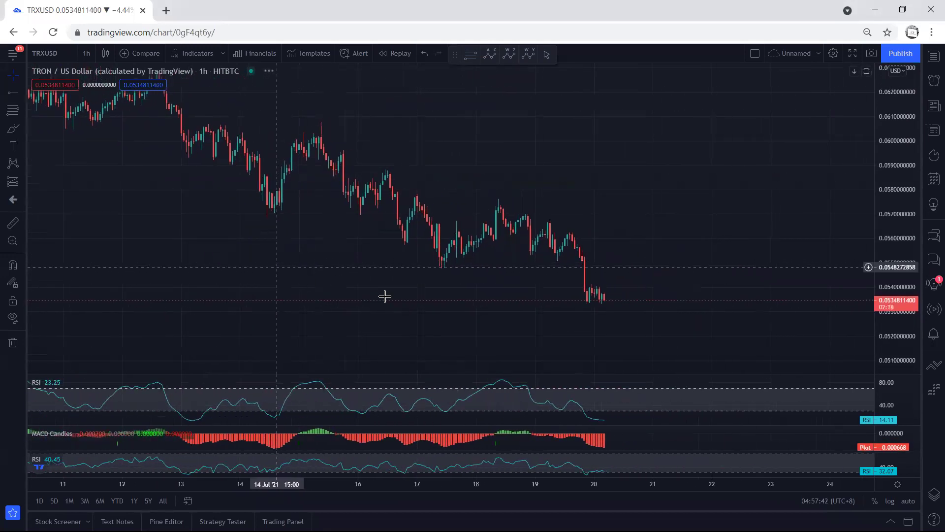
{"action": "left_click_drag", "start_coordinate": [605, 271], "coordinate": [655, 267]}
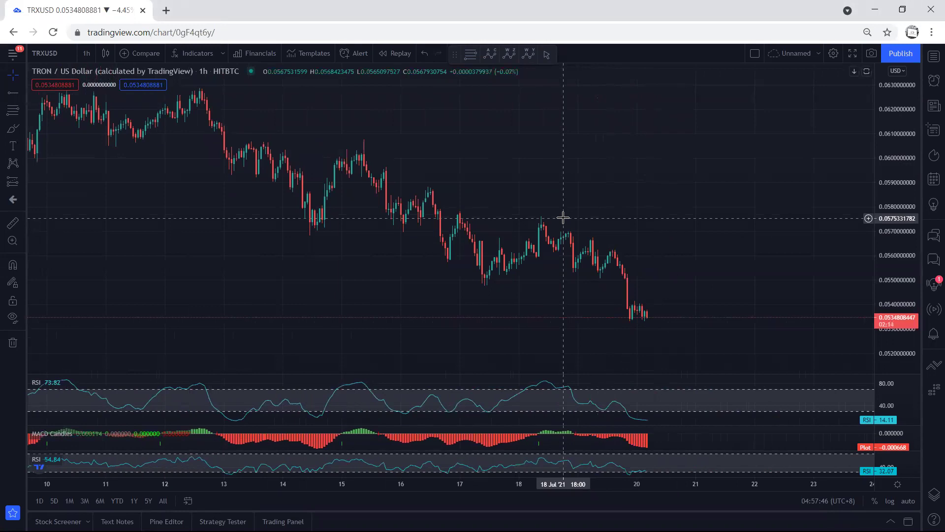
{"action": "scroll", "coordinate": [548, 222], "scroll_direction": "down", "scroll_amount": 5}
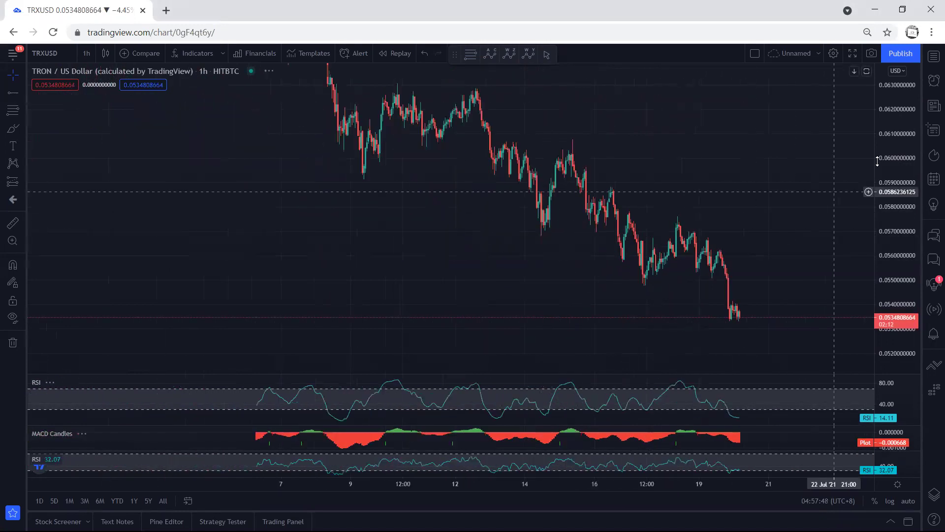
{"action": "double_click", "coordinate": [882, 174]}
{"action": "scroll", "coordinate": [821, 197], "scroll_direction": "down", "scroll_amount": 3}
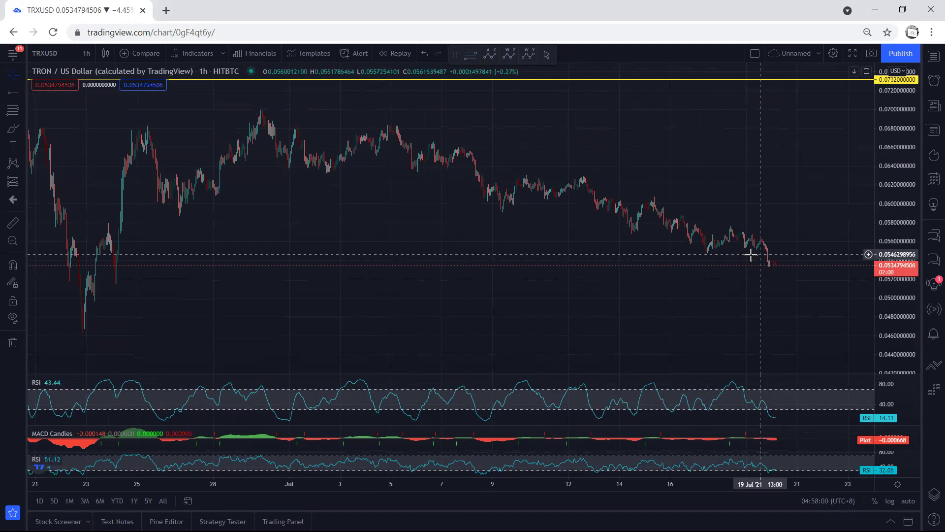
{"action": "scroll", "coordinate": [790, 236], "scroll_direction": "up", "scroll_amount": 2}
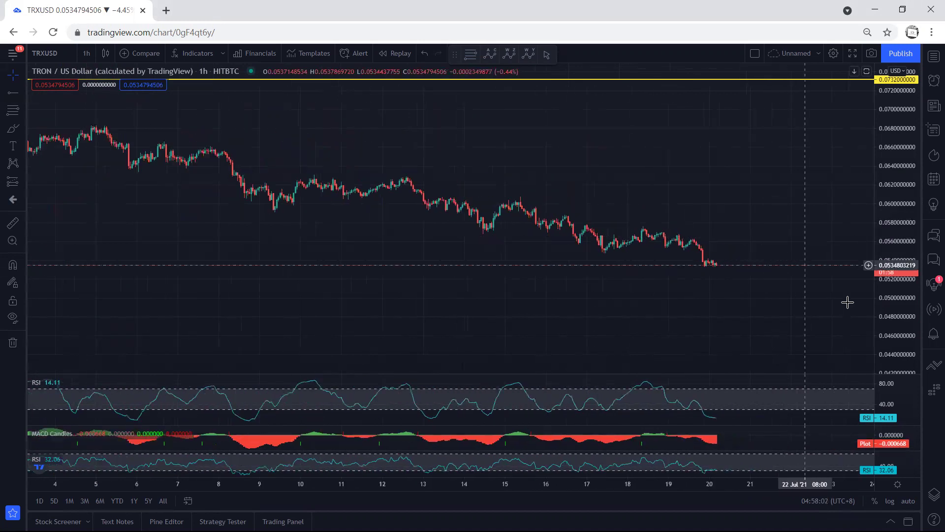
{"action": "scroll", "coordinate": [841, 306], "scroll_direction": "up", "scroll_amount": 2}
{"action": "double_click", "coordinate": [906, 329]}
{"action": "left_click_drag", "start_coordinate": [905, 328], "coordinate": [905, 340]}
{"action": "left_click_drag", "start_coordinate": [737, 288], "coordinate": [693, 264]}
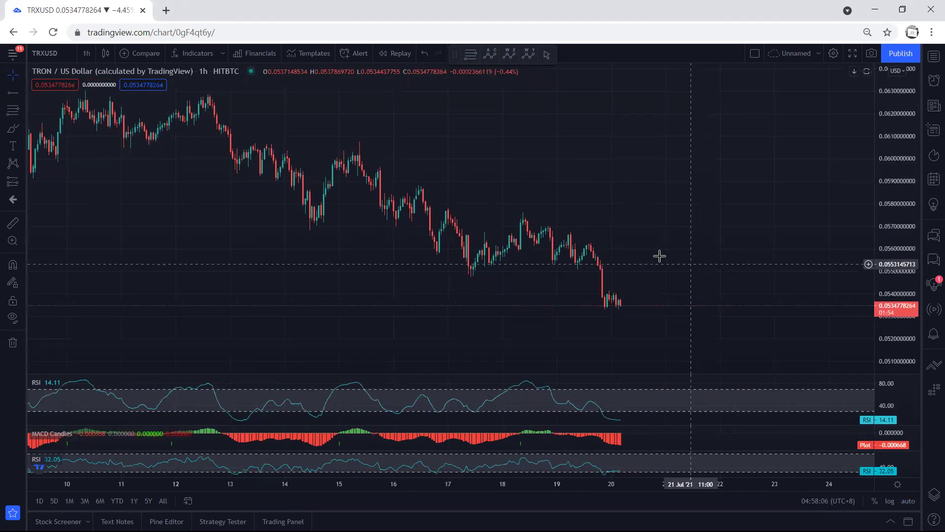
- Switch to the 1-day interval, trace the May drop, June range boundaries and July decline, and clear the strokes
{"action": "left_click", "coordinate": [85, 57]}
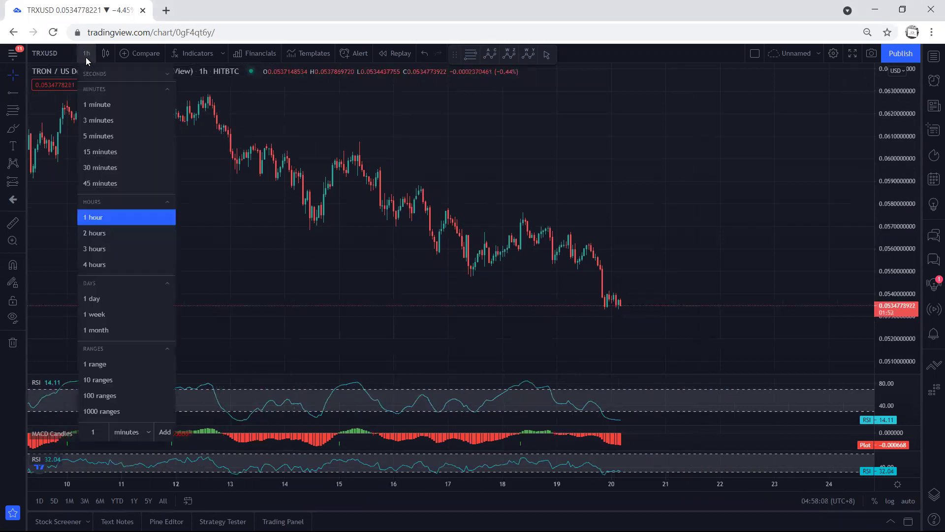
{"action": "left_click", "coordinate": [126, 297]}
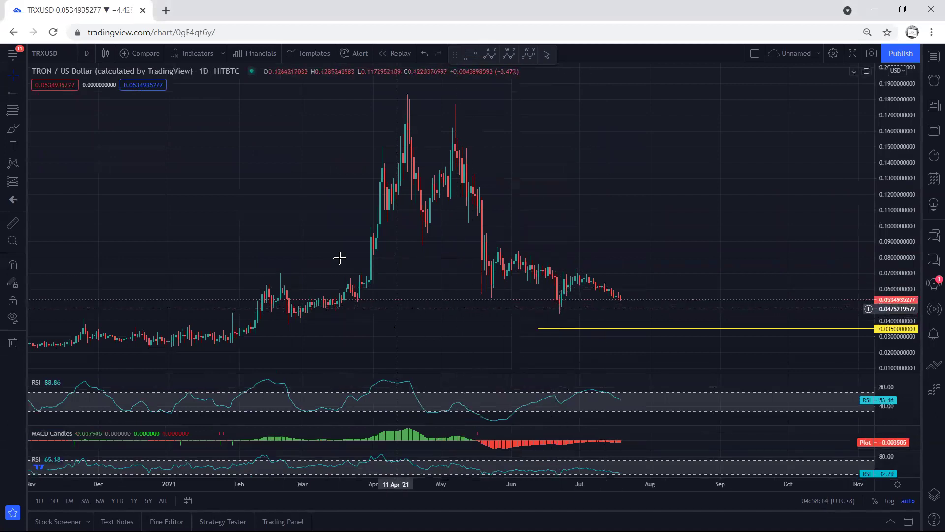
{"action": "left_click_drag", "start_coordinate": [517, 255], "coordinate": [576, 268]}
{"action": "left_click_drag", "start_coordinate": [530, 303], "coordinate": [550, 310]}
{"action": "mouse_move", "coordinate": [449, 142]}
{"action": "left_mouse_down"}
{"action": "mouse_move", "coordinate": [495, 293]}
{"action": "mouse_move", "coordinate": [581, 273]}
{"action": "mouse_move", "coordinate": [642, 311]}
{"action": "left_mouse_up"}
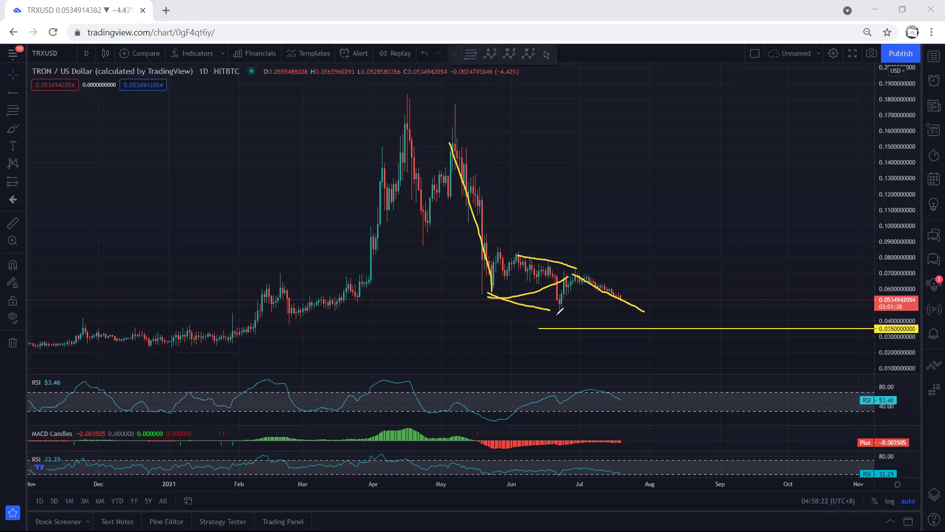
{"action": "key", "text": "ctrl+z"}
- Return the chart to the 1-hour interval with empty space beside and below the latest candles
{"action": "left_click", "coordinate": [86, 53]}
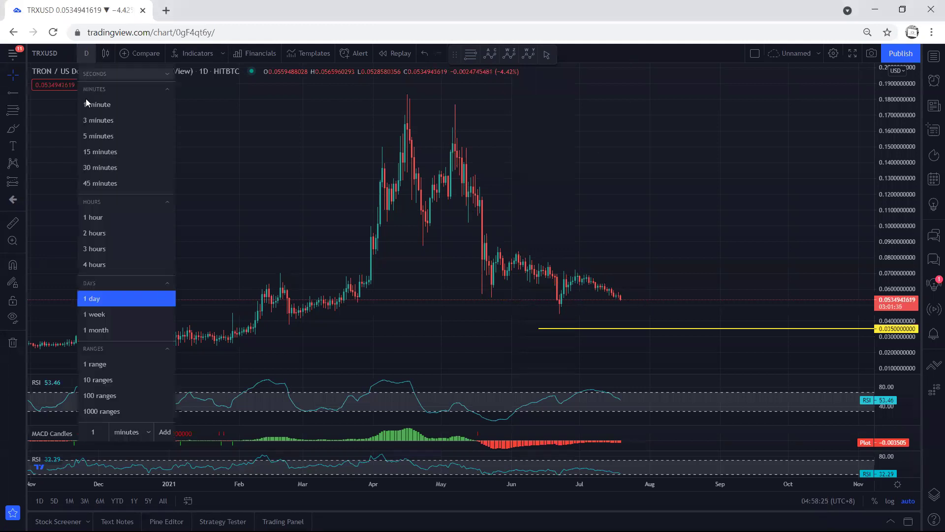
{"action": "left_click", "coordinate": [95, 218]}
{"action": "left_click_drag", "start_coordinate": [708, 190], "coordinate": [677, 163]}
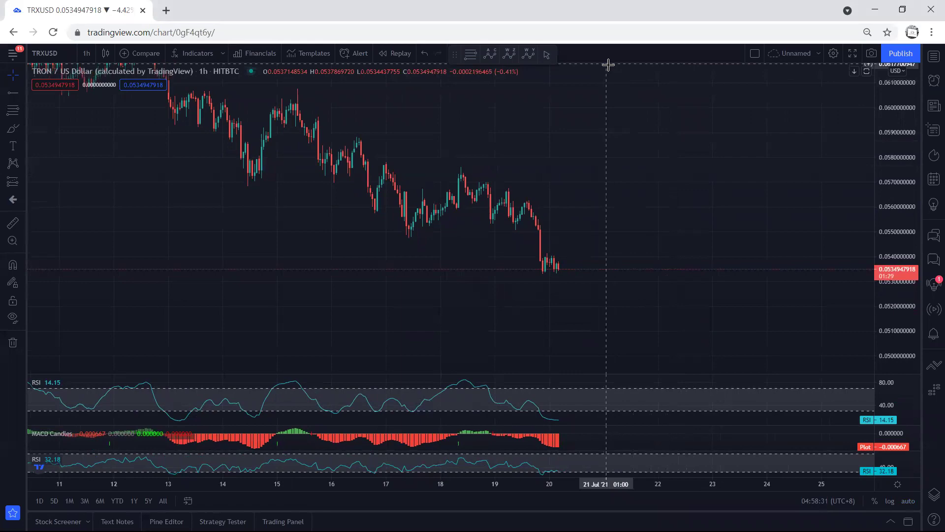